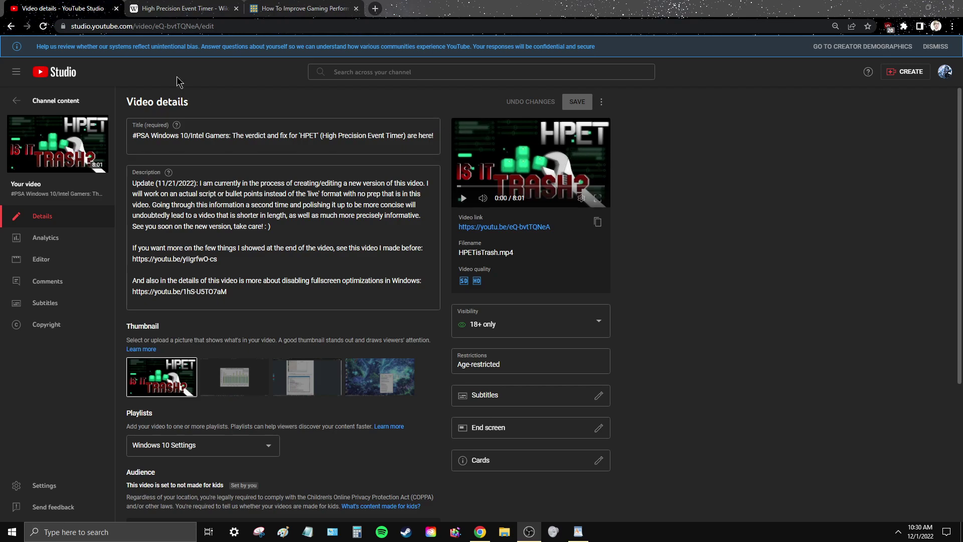
# Bring up the High Precision Event Timer Wikipedia article, and open Device Manager in an enlarged window over it.
pyautogui.click(163, 8)
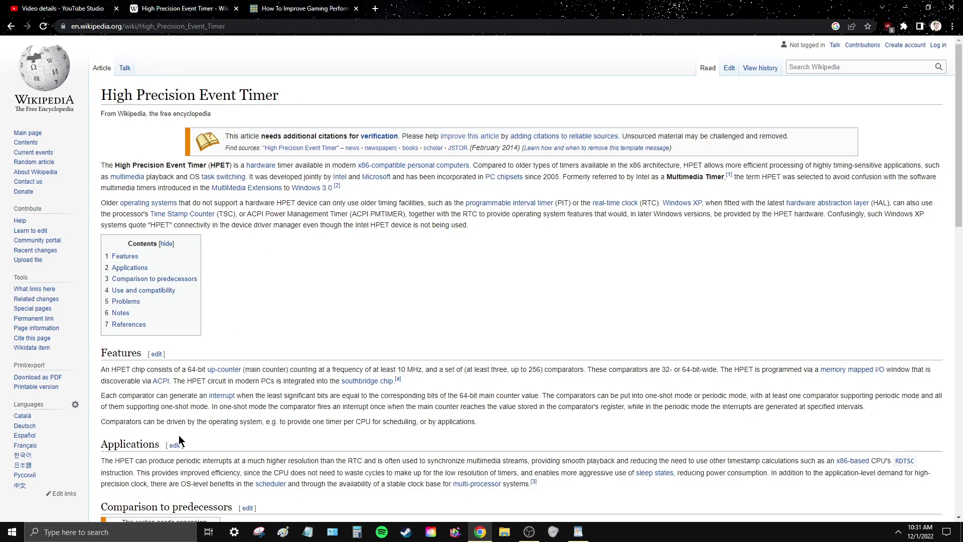
pyautogui.click(102, 534)
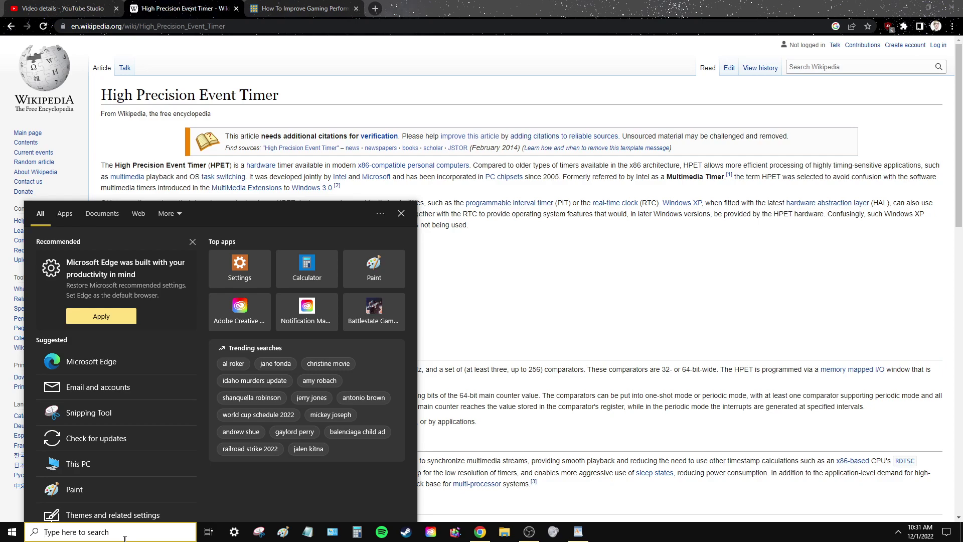
pyautogui.write('defvice')
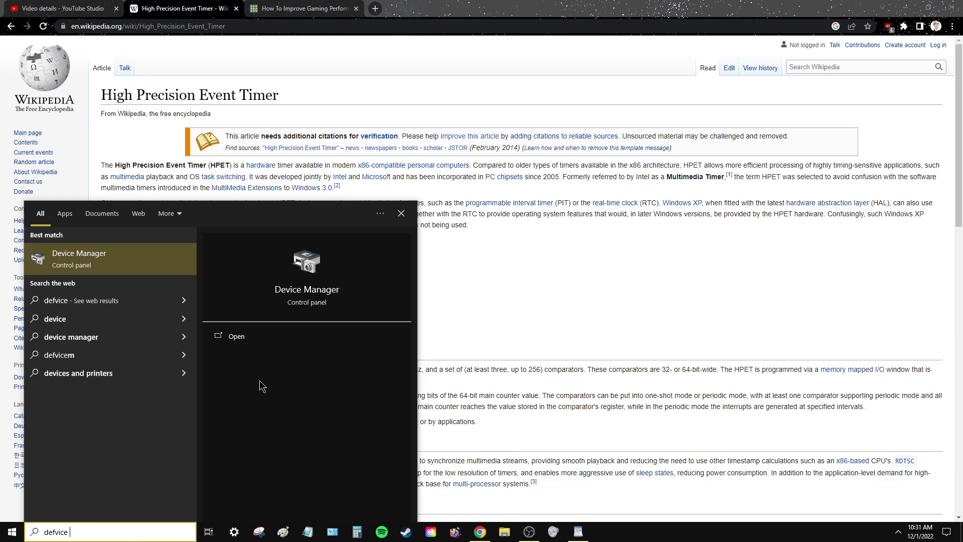
pyautogui.click(134, 257)
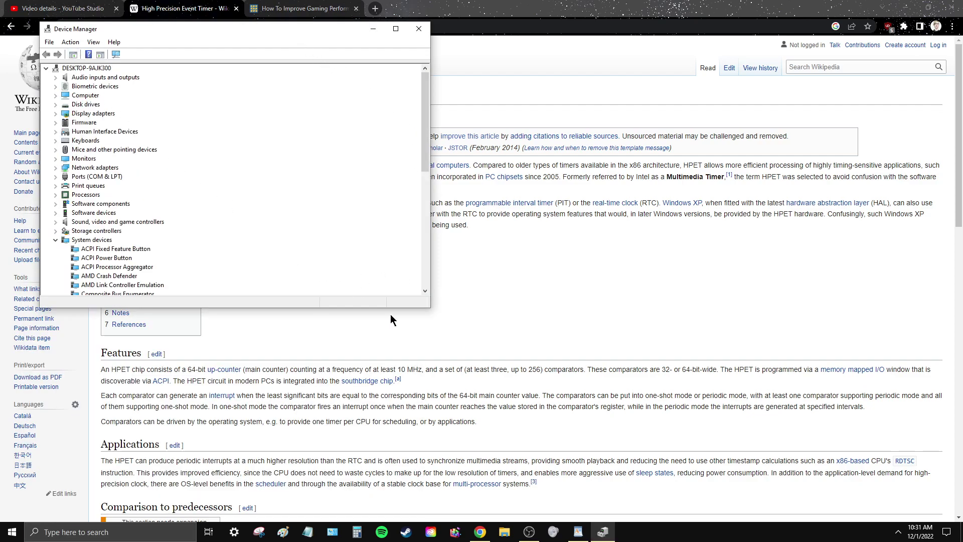
pyautogui.moveTo(431, 311); pyautogui.dragTo(737, 487)
# Inspect the available device actions for the High precision event timer under System devices, and minimize Device Manager.
pyautogui.click(114, 322)
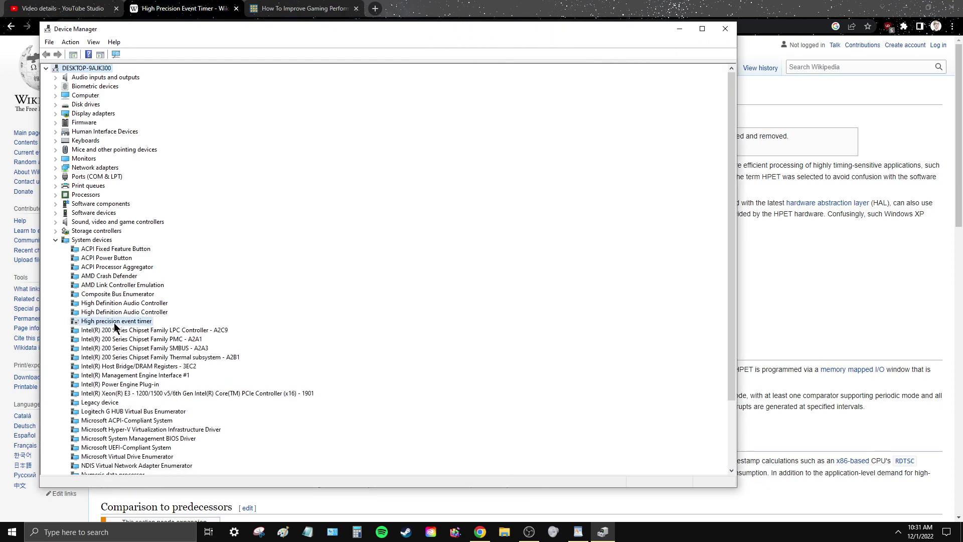
pyautogui.rightClick(88, 322)
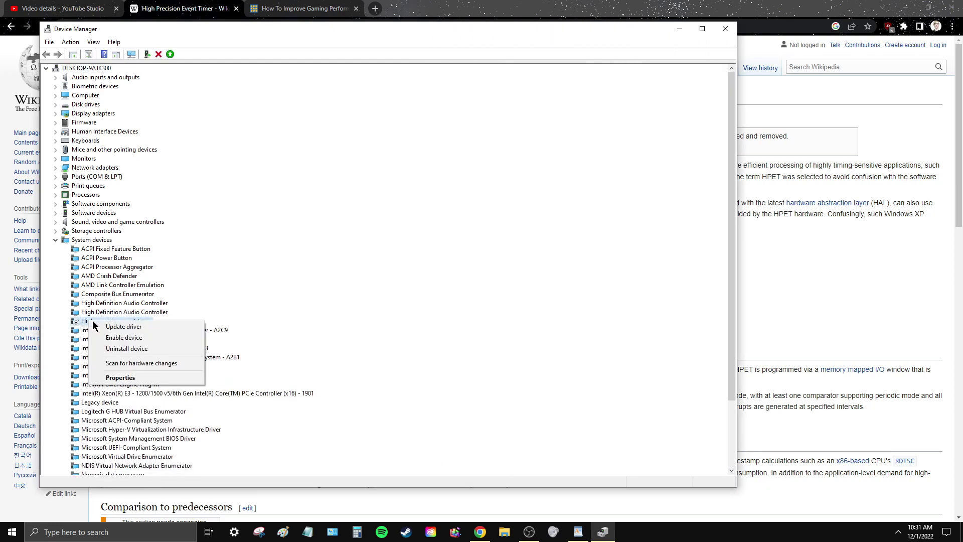
pyautogui.click(222, 311)
pyautogui.rightClick(126, 321)
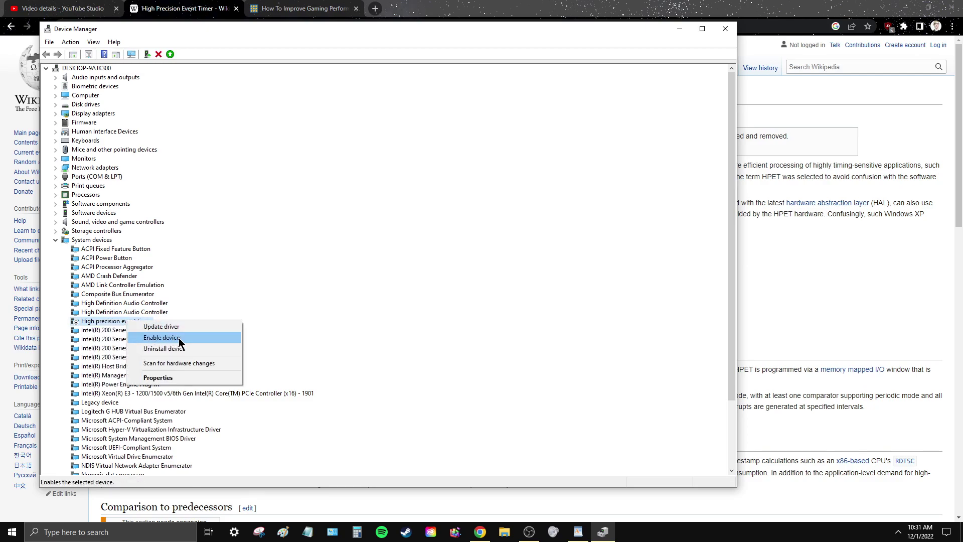
pyautogui.click(181, 313)
pyautogui.rightClick(123, 324)
pyautogui.click(273, 300)
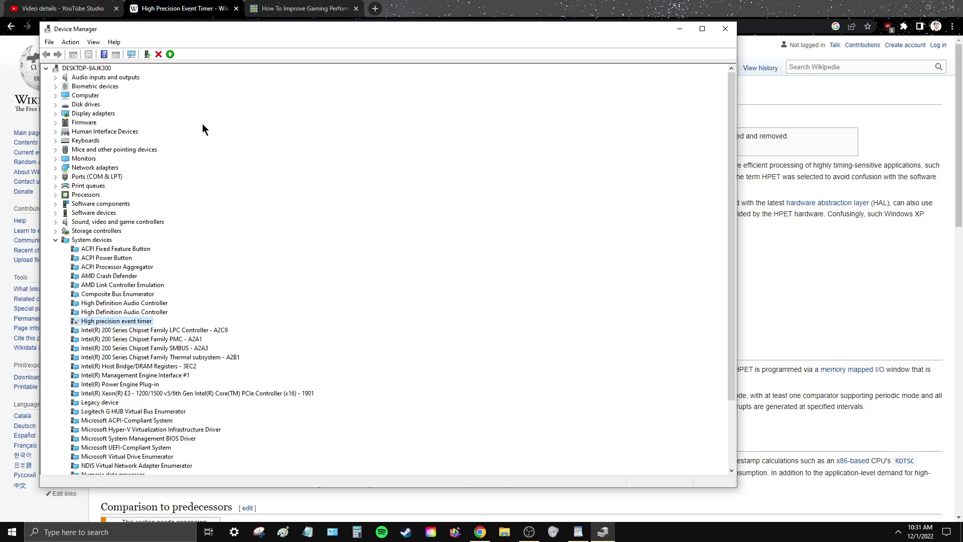
pyautogui.press('super+Down')
# On the YouTube Studio video details page, highlight "Windows 10/Intel Gamers" in the video title, and clear the selection.
pyautogui.hotkey('ctrl', '1')
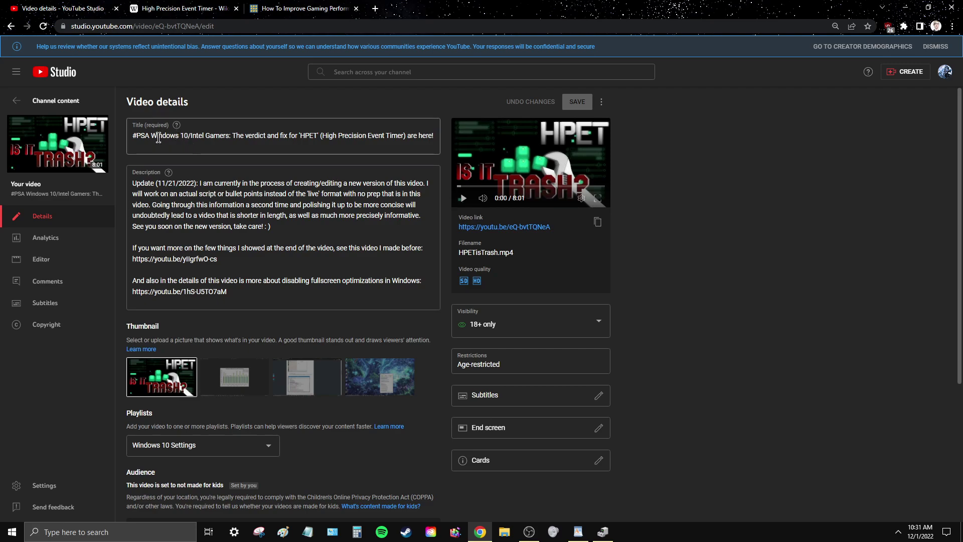
pyautogui.moveTo(159, 137); pyautogui.dragTo(230, 135)
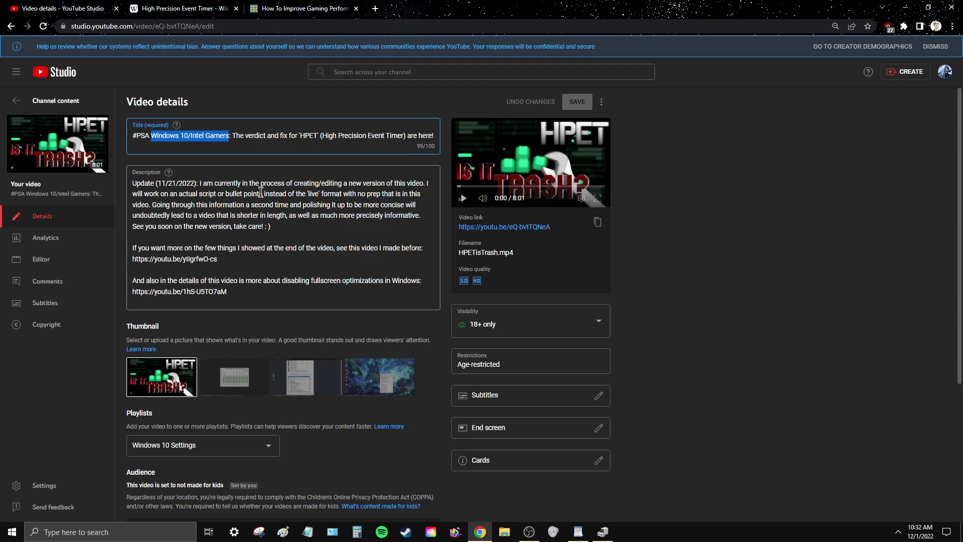
pyautogui.click(155, 136)
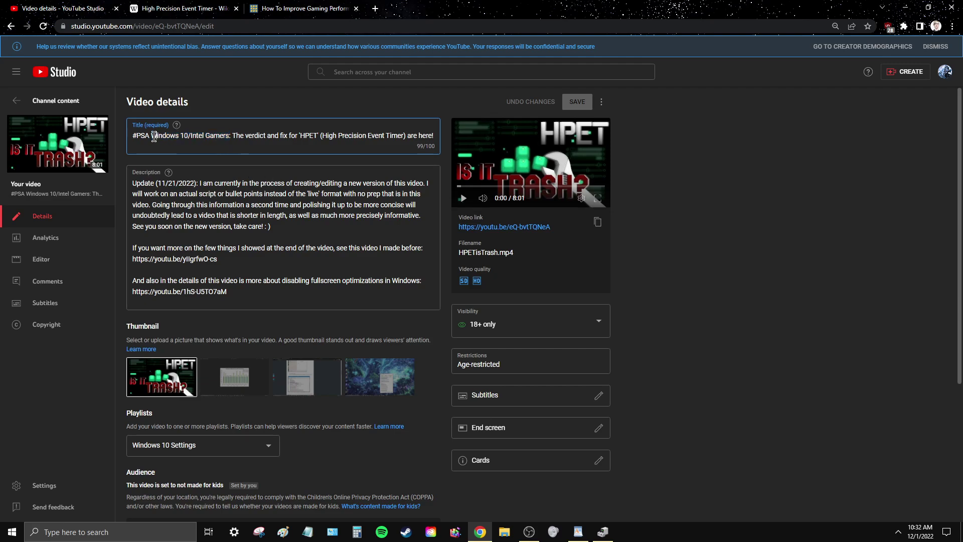
pyautogui.moveTo(152, 136); pyautogui.dragTo(229, 136)
pyautogui.moveTo(151, 136); pyautogui.dragTo(229, 136)
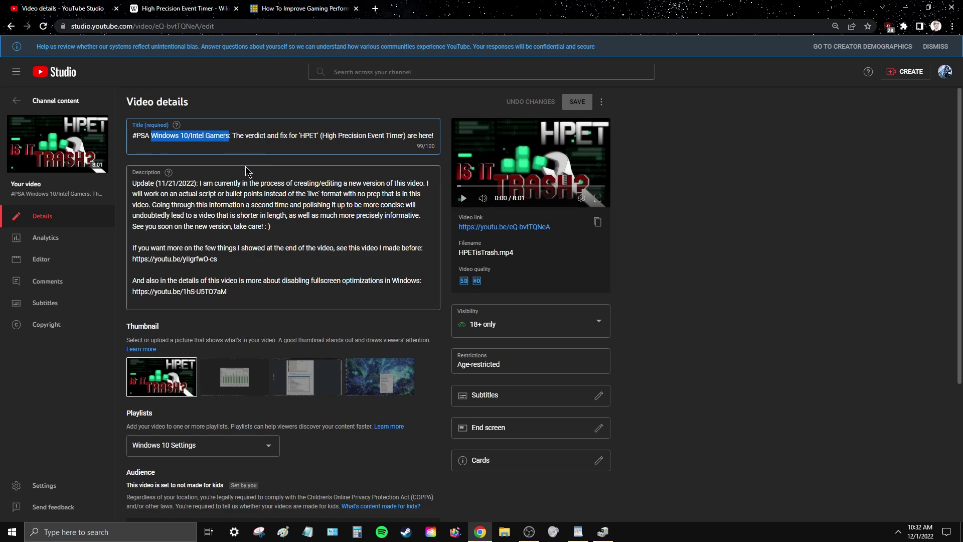
pyautogui.click(243, 138)
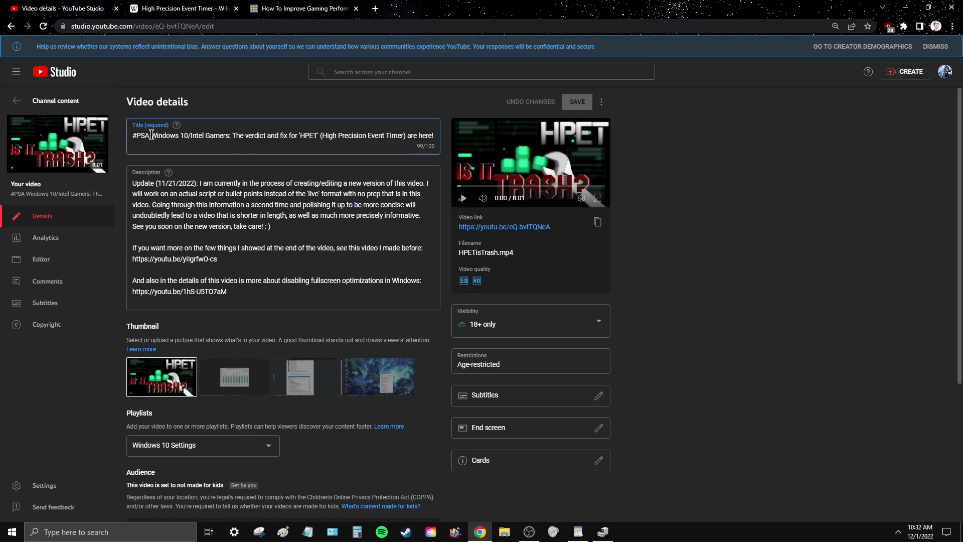
pyautogui.moveTo(151, 135); pyautogui.dragTo(229, 136)
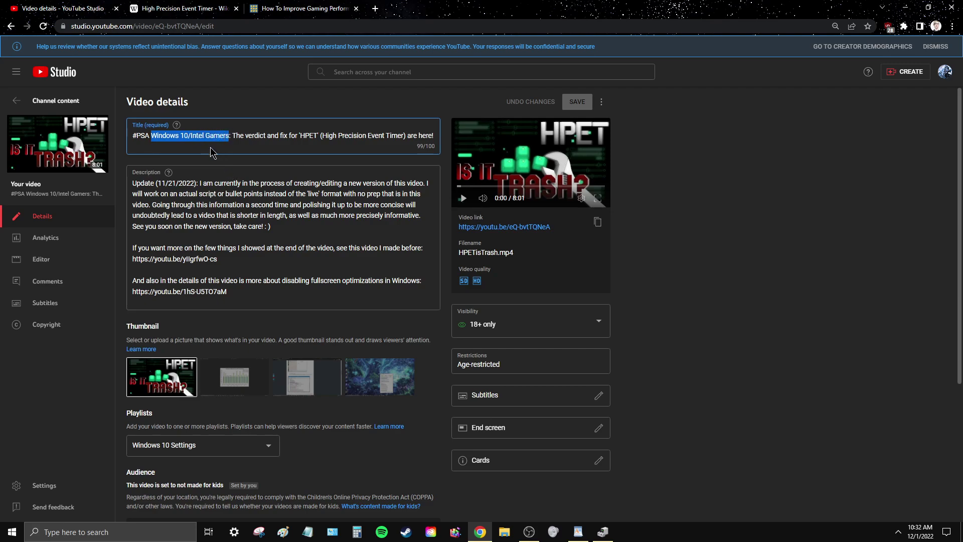
pyautogui.click(210, 138)
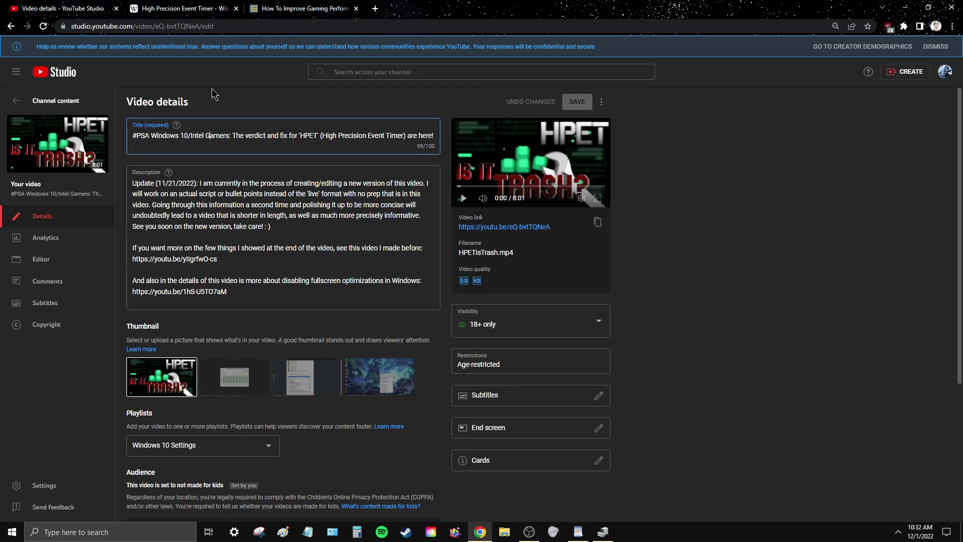
# Look over the introduction of the Silicophilic article on improving gaming performance by disabling HPET settings.
pyautogui.click(301, 9)
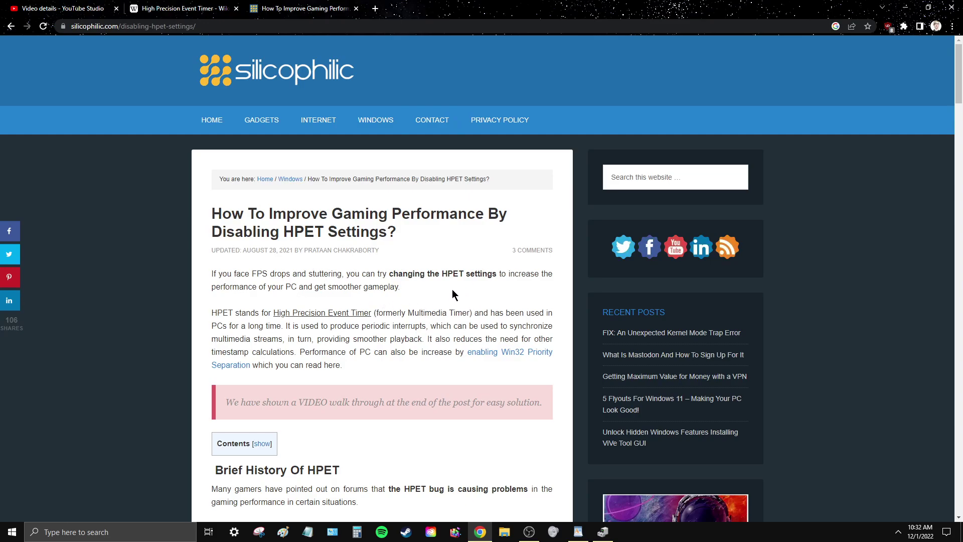
pyautogui.scroll(-8, 453, 288)
pyautogui.scroll(7, 458, 276)
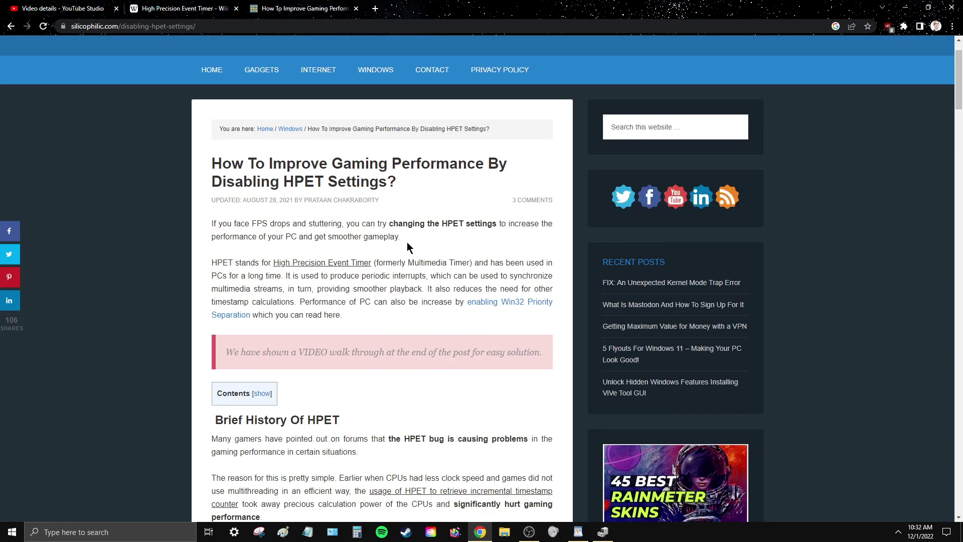
# In the High Precision Event Timer Wikipedia article, highlight the phrase "in PC chipsets since 2005" in the introduction.
pyautogui.click(186, 8)
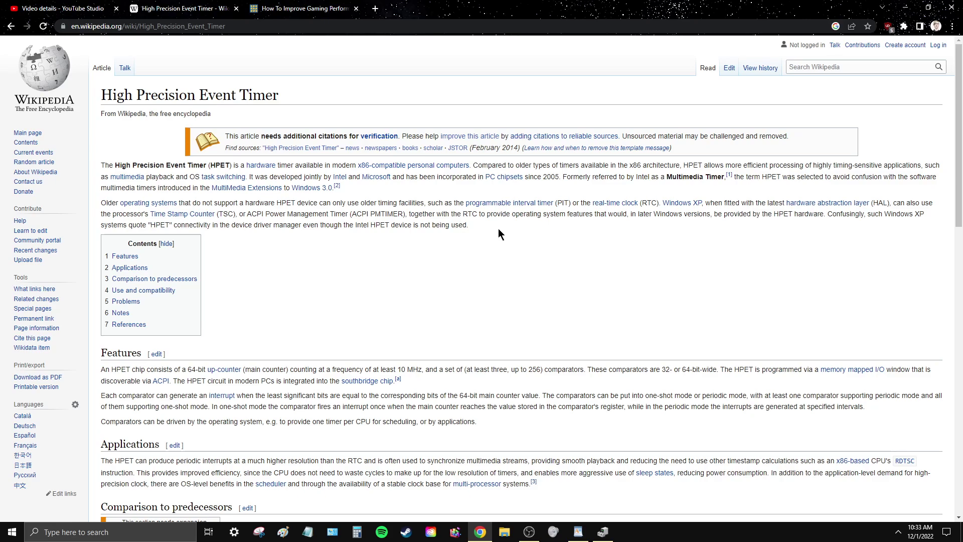
pyautogui.moveTo(499, 228); pyautogui.dragTo(89, 200)
pyautogui.click(522, 226)
pyautogui.moveTo(568, 187); pyautogui.dragTo(480, 181)
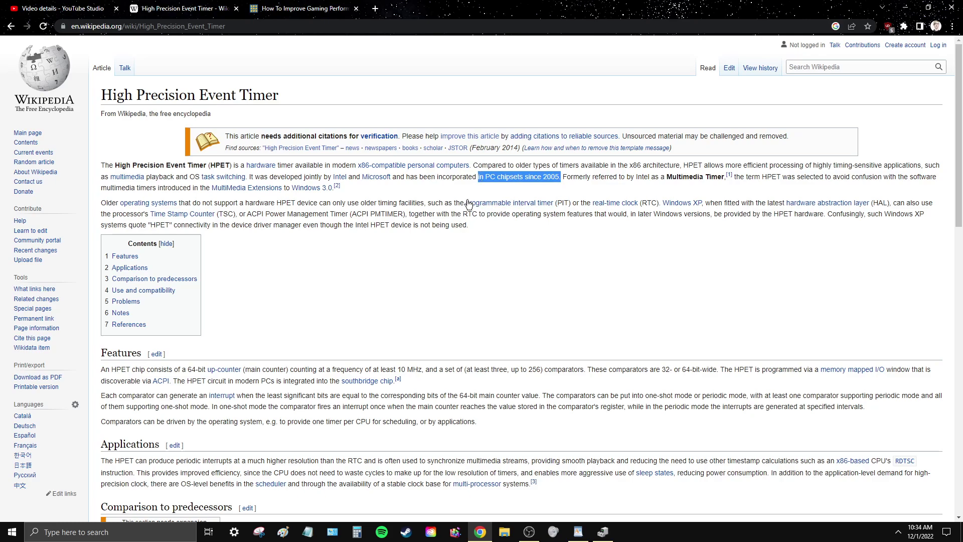
# Return to Device Manager, review the High precision event timer's device actions without applying any, and minimize the window.
pyautogui.click(596, 533)
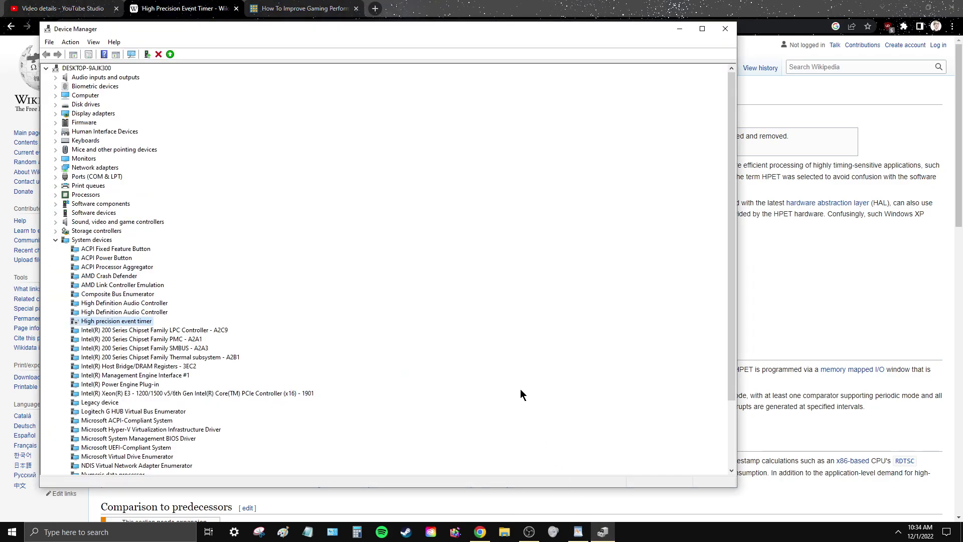
pyautogui.rightClick(127, 322)
pyautogui.click(151, 323)
pyautogui.rightClick(122, 320)
pyautogui.click(218, 312)
pyautogui.rightClick(134, 320)
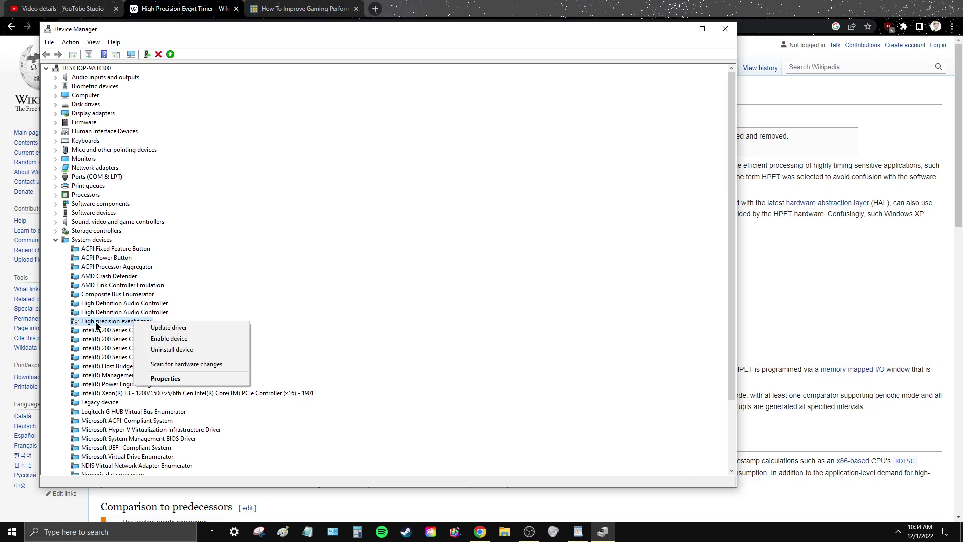
pyautogui.click(95, 321)
pyautogui.rightClick(94, 321)
pyautogui.click(152, 320)
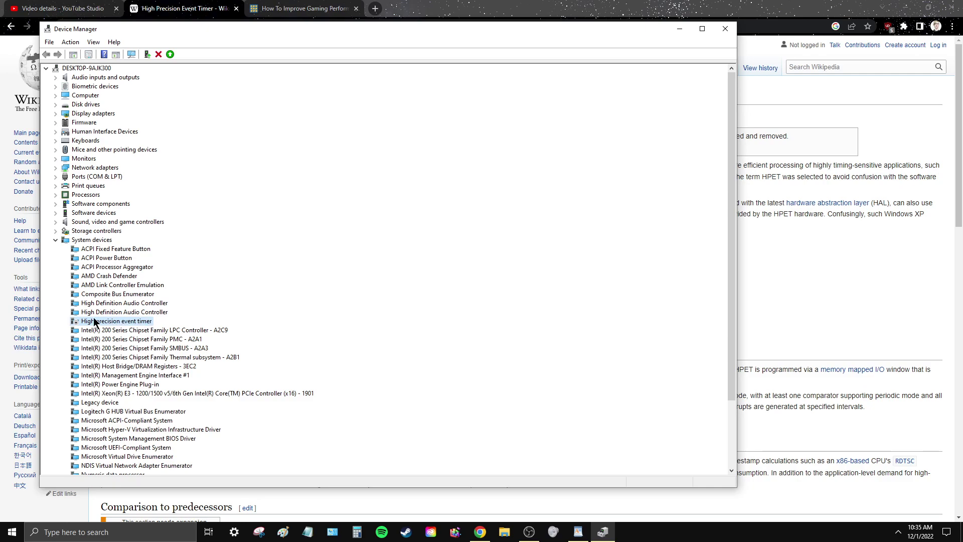
pyautogui.click(763, 16)
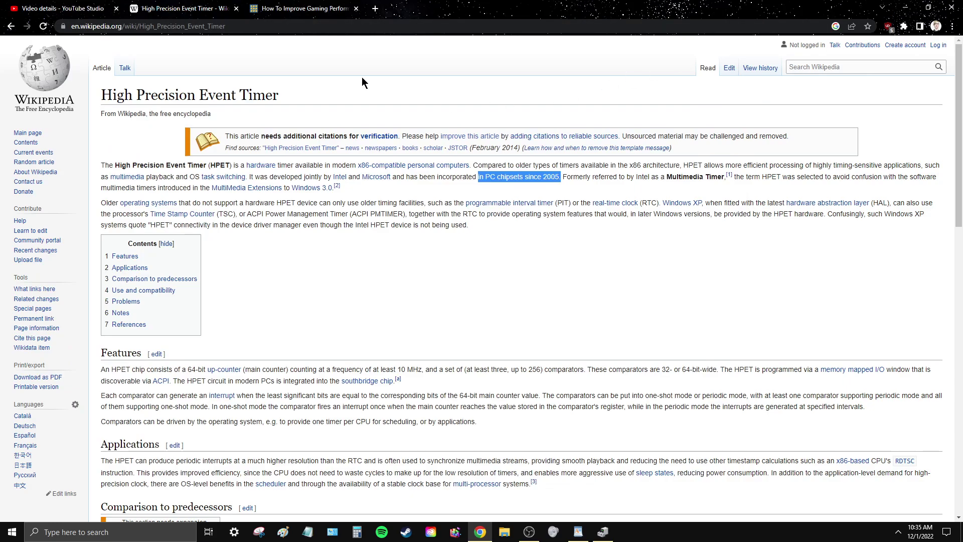
# Examine the Silicophilic article's instructions for disabling HPET with Device Manager and with Cmd.
pyautogui.click(304, 12)
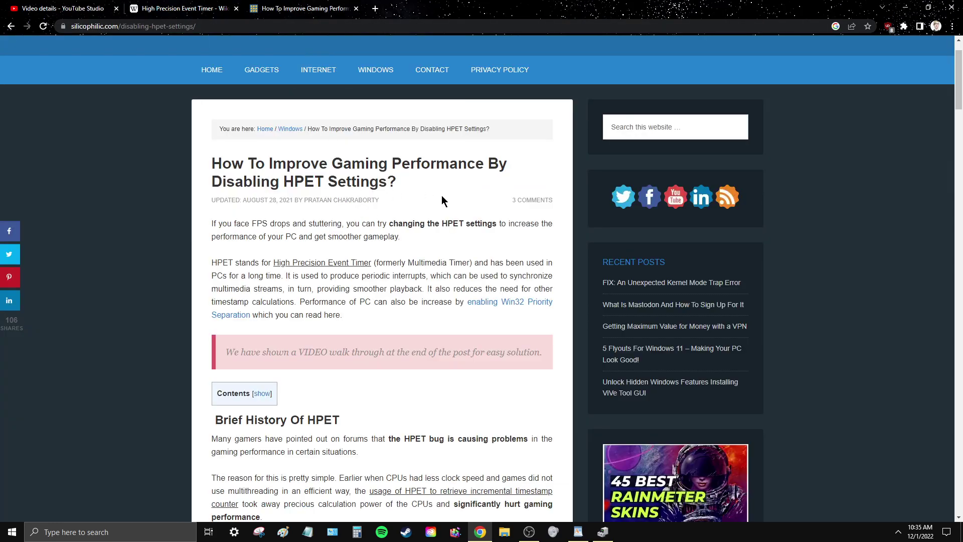
pyautogui.scroll(-5, 442, 201)
pyautogui.scroll(-5, 354, 276)
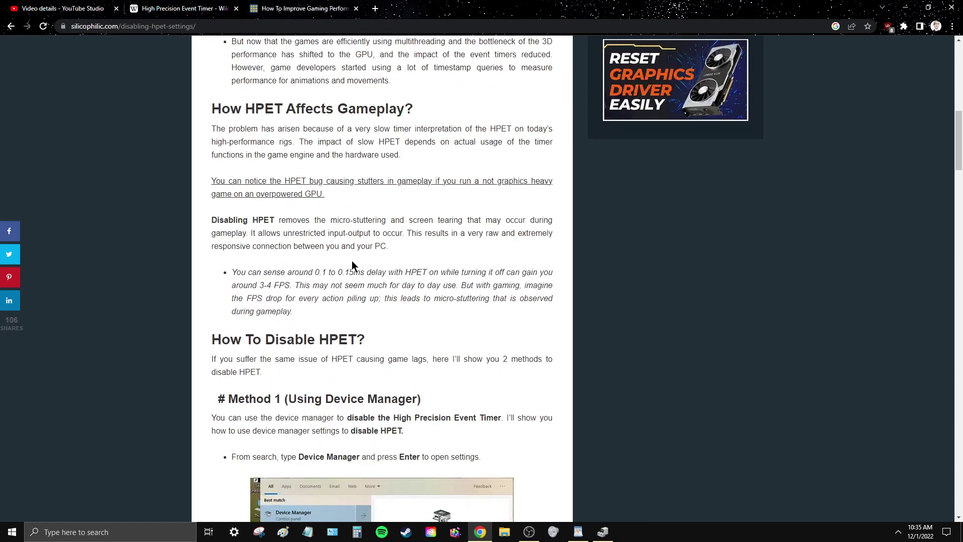
pyautogui.scroll(-4, 354, 260)
pyautogui.scroll(-5, 354, 260)
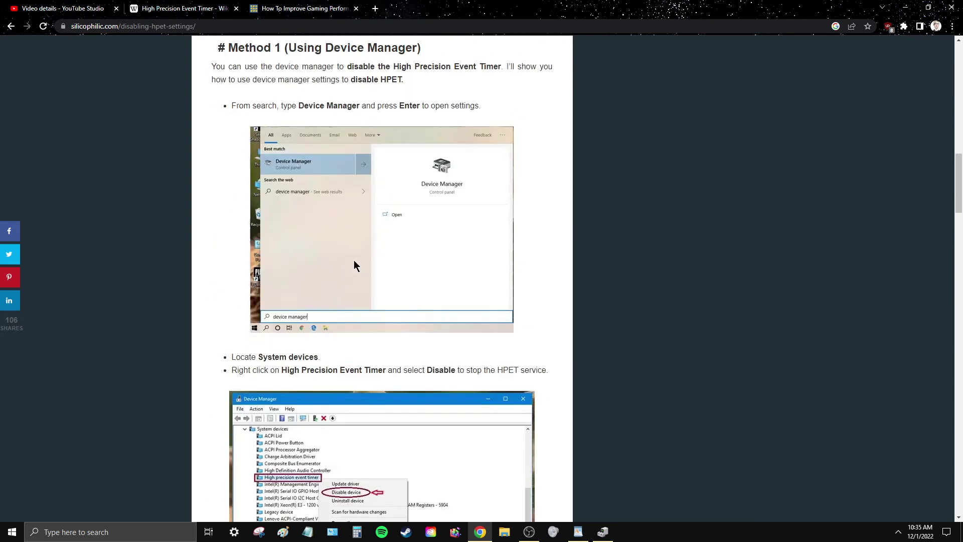
pyautogui.scroll(-2, 354, 260)
pyautogui.scroll(8, 353, 261)
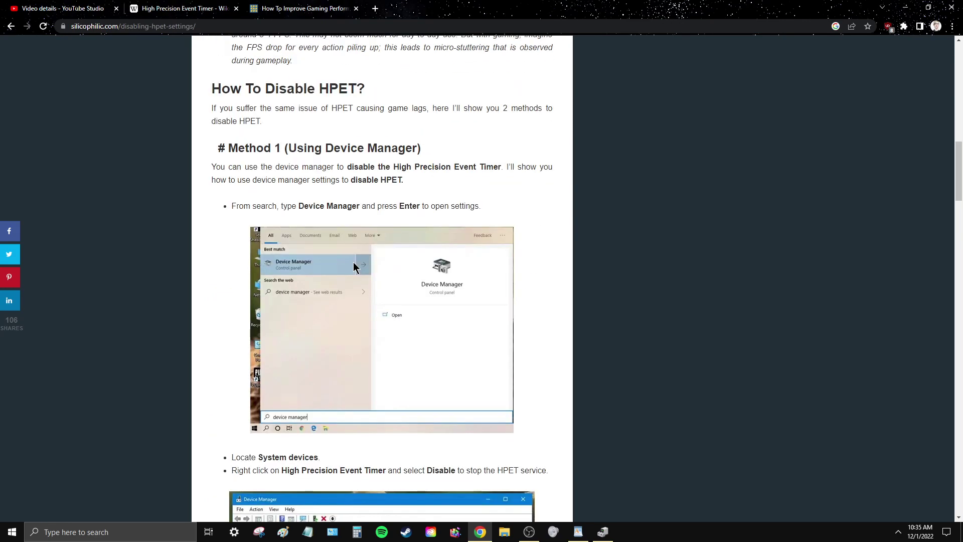
pyautogui.scroll(-16, 354, 263)
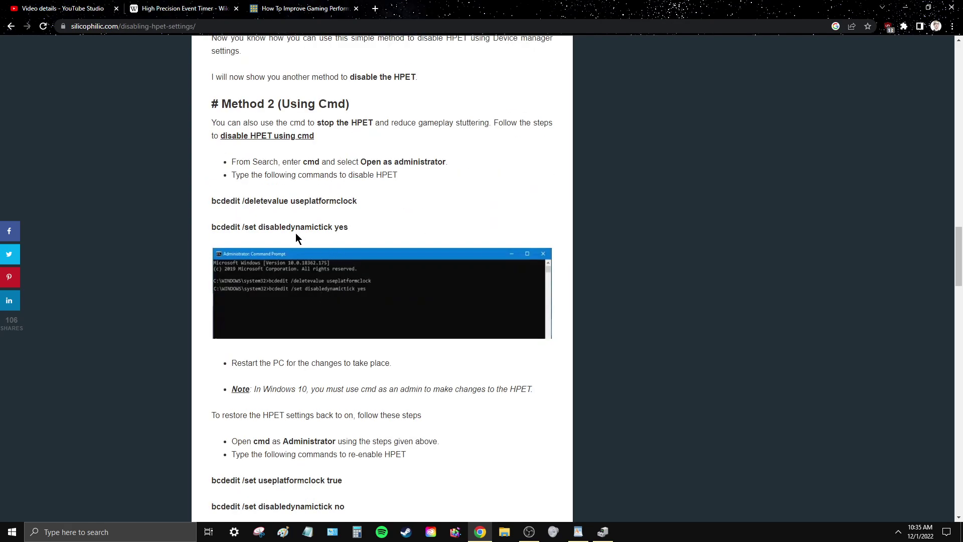
pyautogui.scroll(-1, 358, 264)
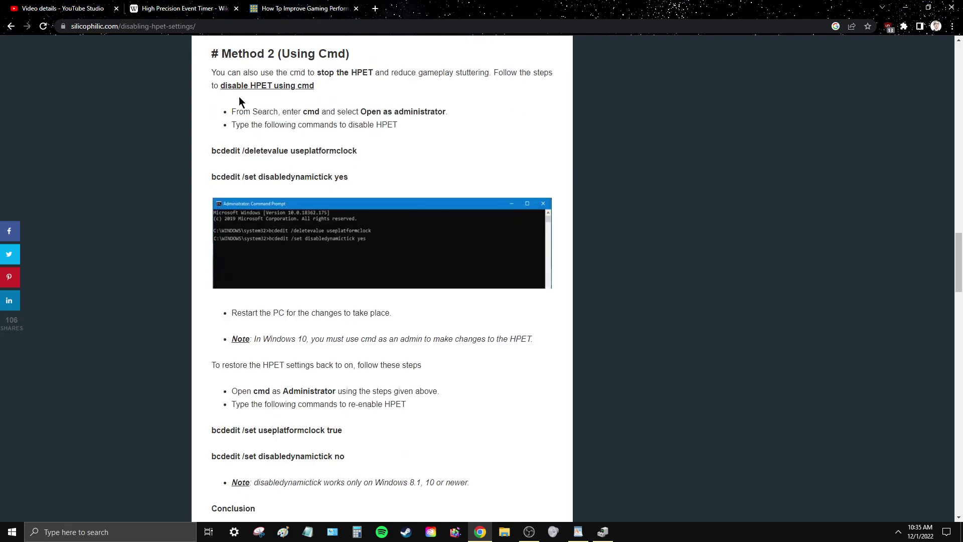
# Highlight the article's Method 2 (Using Cmd) section through the disabledynamictick note, and go back to the Device Manager instructions.
pyautogui.moveTo(211, 52); pyautogui.dragTo(480, 467)
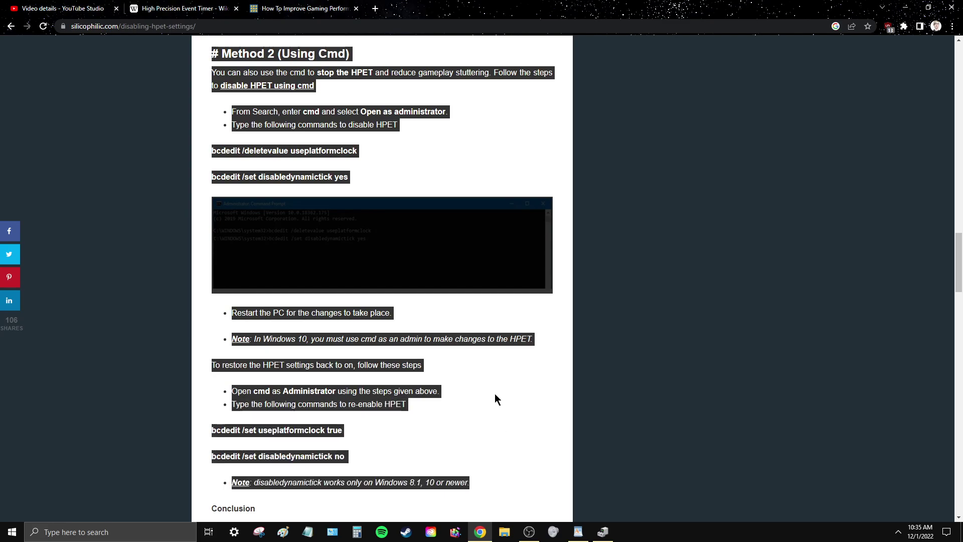
pyautogui.moveTo(495, 393); pyautogui.dragTo(480, 384)
pyautogui.scroll(5, 491, 386)
pyautogui.scroll(5, 501, 388)
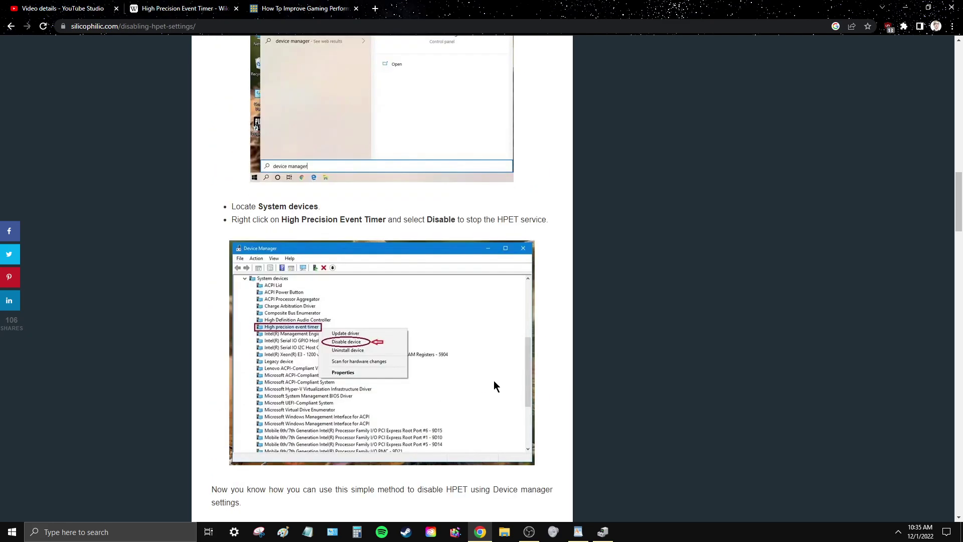
pyautogui.scroll(5, 417, 360)
pyautogui.scroll(-5, 422, 369)
# Compare the article with the High precision event timer's device actions in Device Manager, and minimize the window again.
pyautogui.click(603, 532)
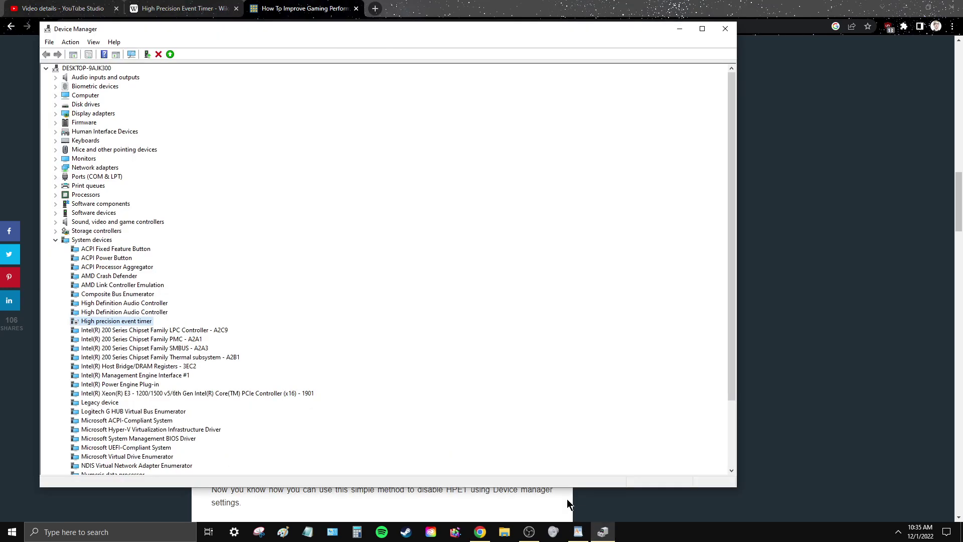
pyautogui.rightClick(123, 322)
pyautogui.click(399, 297)
pyautogui.click(760, 2)
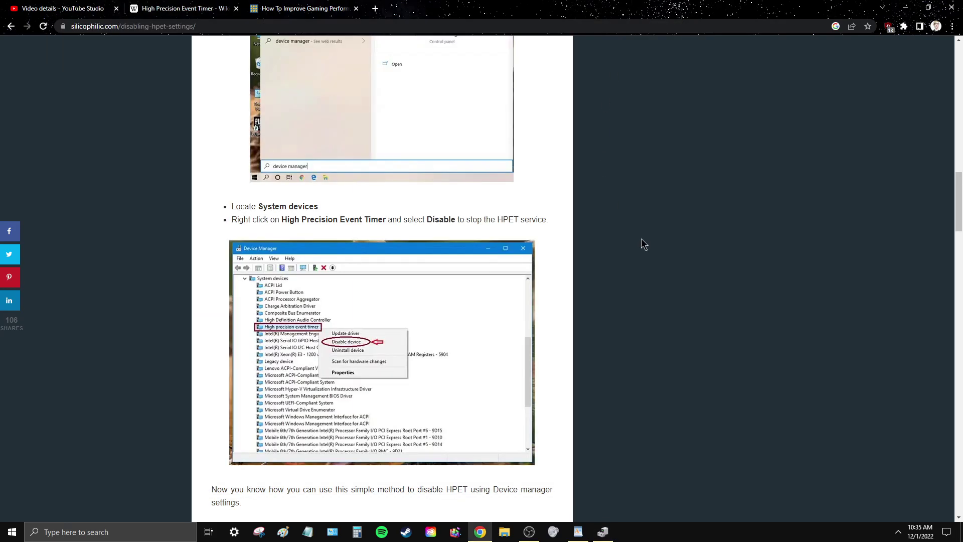
# Skim the rest of the HPET article down to the timer benchmark download, and return to the HPET history section.
pyautogui.scroll(-8, 552, 271)
pyautogui.scroll(-17, 508, 272)
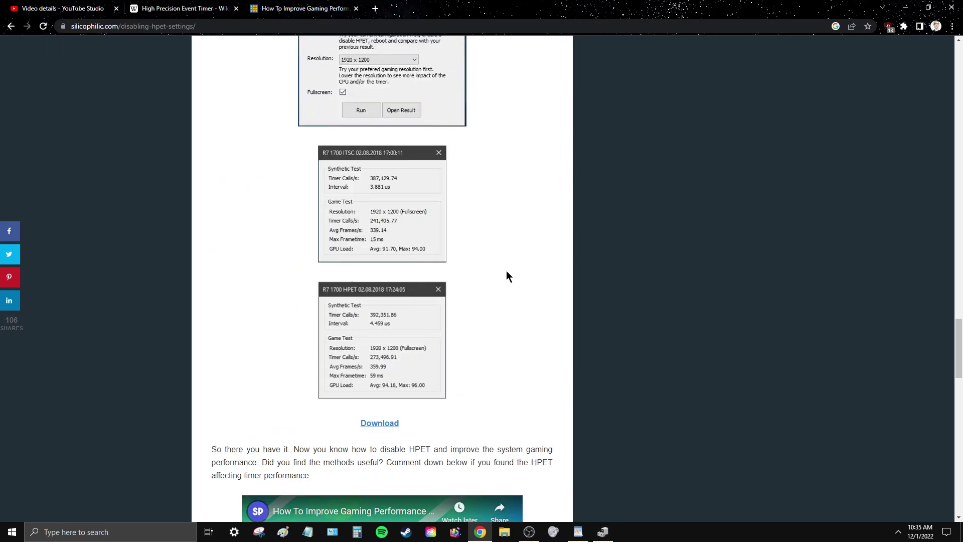
pyautogui.scroll(20, 506, 270)
pyautogui.scroll(15, 505, 263)
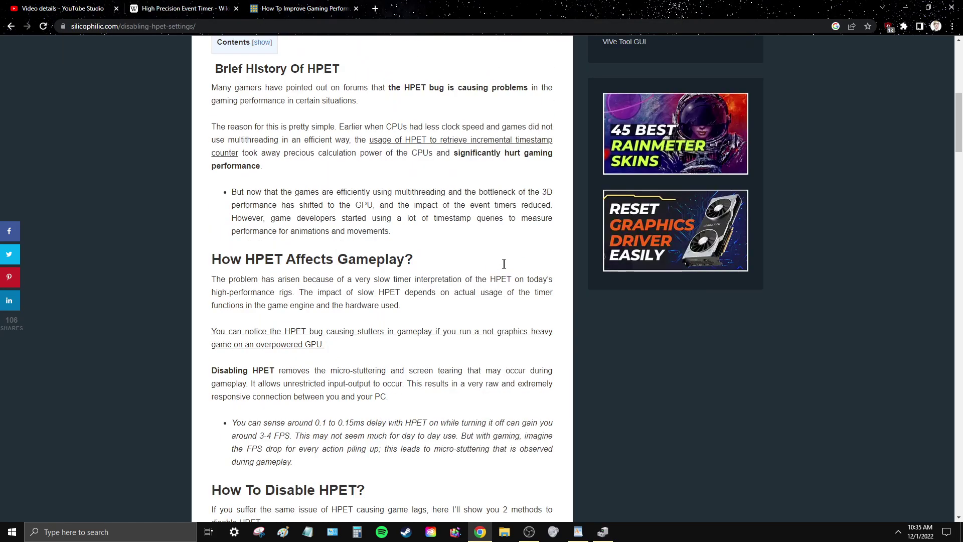
# Return to the top of the Silicophilic HPET article and switch to the existing HPET video's details in YouTube Studio.
pyautogui.scroll(6, 504, 264)
pyautogui.scroll(-2, 504, 264)
pyautogui.scroll(2, 504, 264)
pyautogui.click(187, 5)
pyautogui.click(313, 8)
pyautogui.click(174, 7)
pyautogui.click(91, 7)
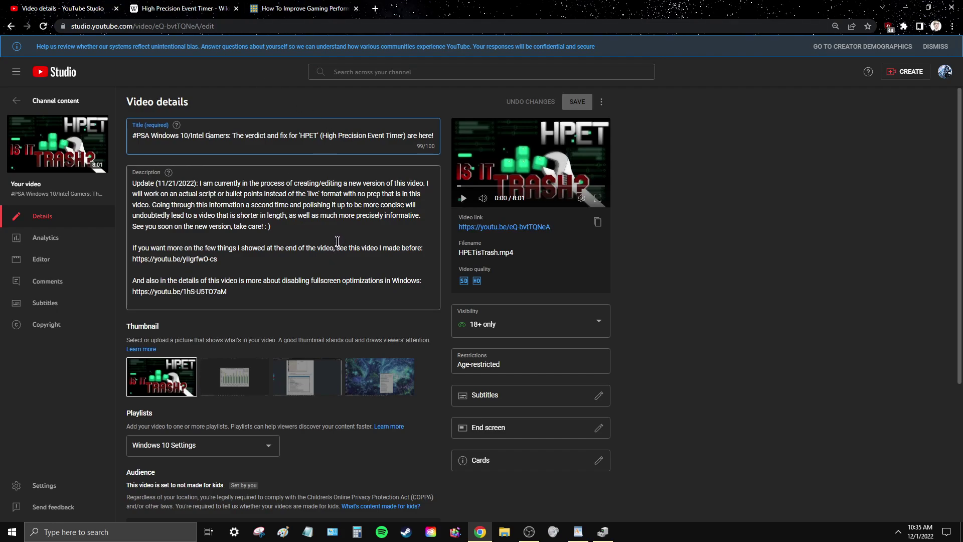
# Go back to Wikipedia's High Precision Event Timer article and clear the text highlight in its introduction.
pyautogui.click(278, 9)
pyautogui.click(233, 7)
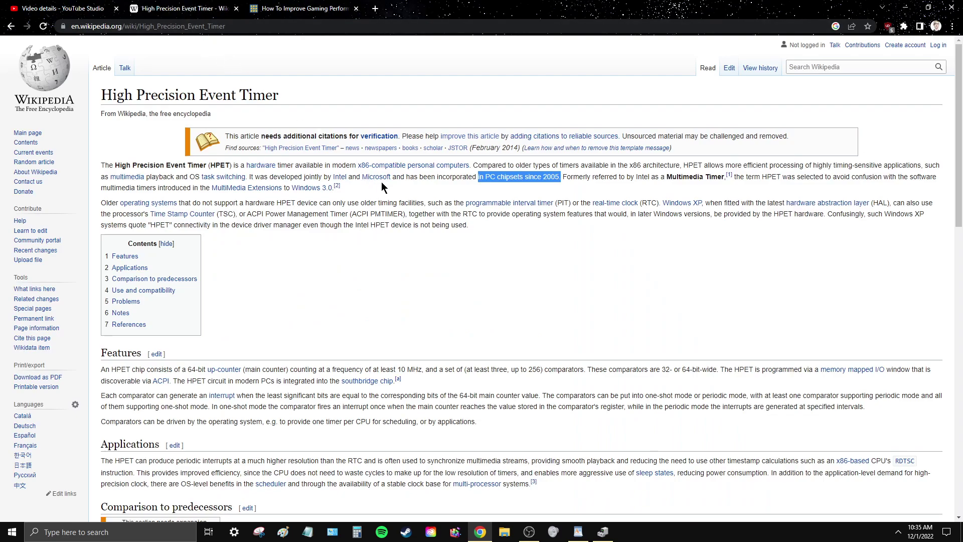
pyautogui.click(435, 291)
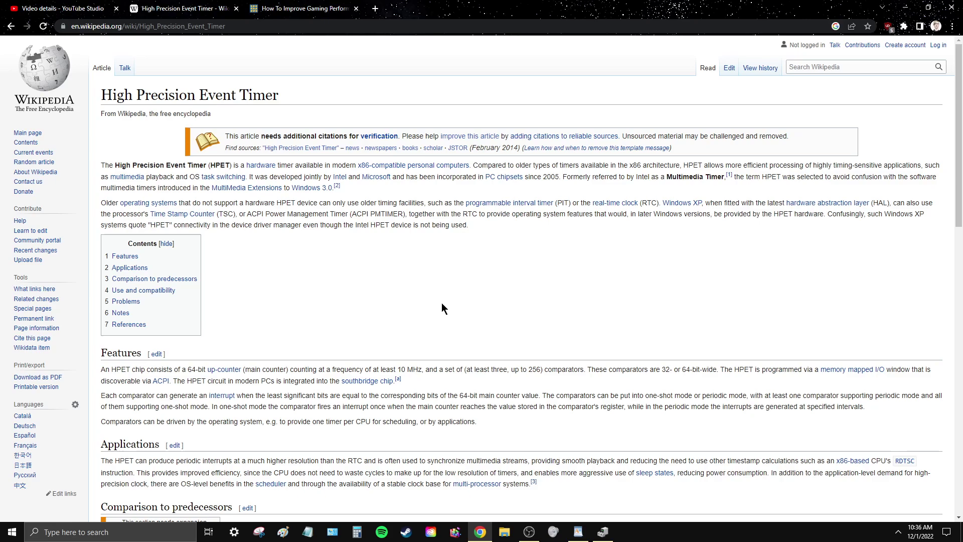
# Review the Silicophilic article's introduction and its sections on HPET history and gameplay, and return to the Wikipedia article.
pyautogui.click(281, 8)
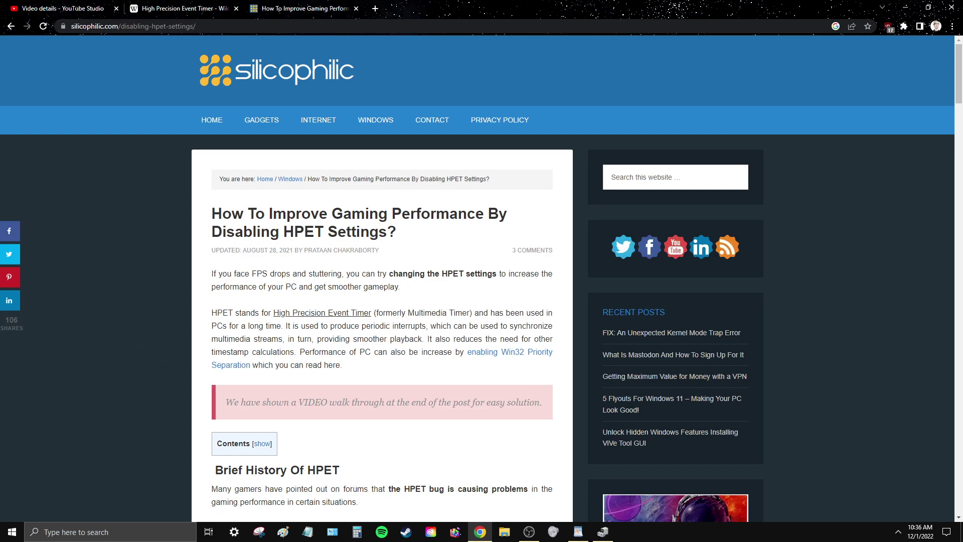
pyautogui.hotkey('alt', 'Tab')
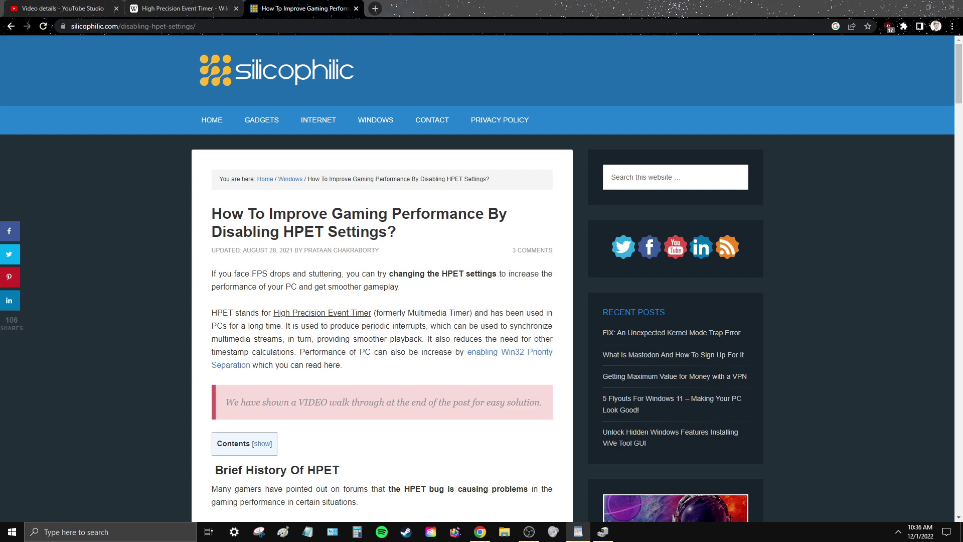
pyautogui.scroll(-8, 284, 304)
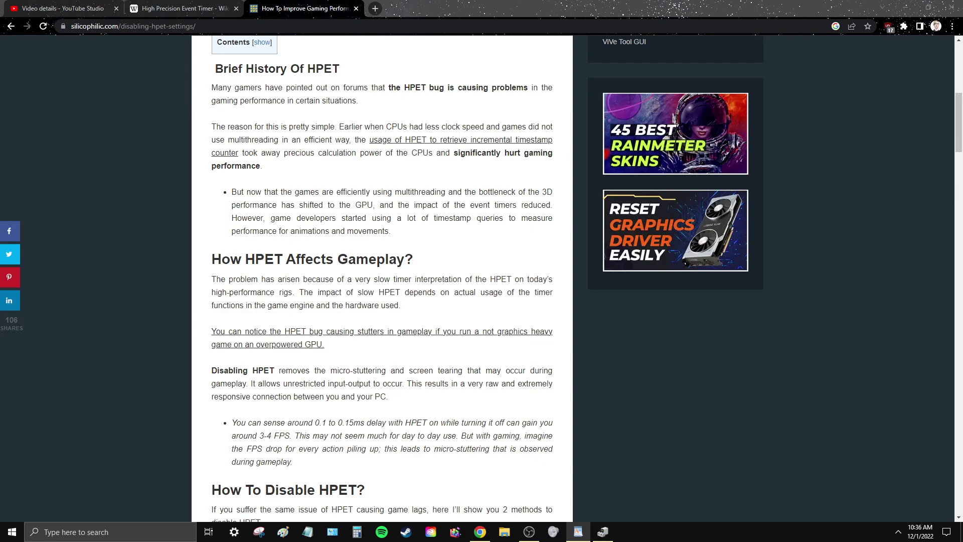
pyautogui.scroll(9, 226, 321)
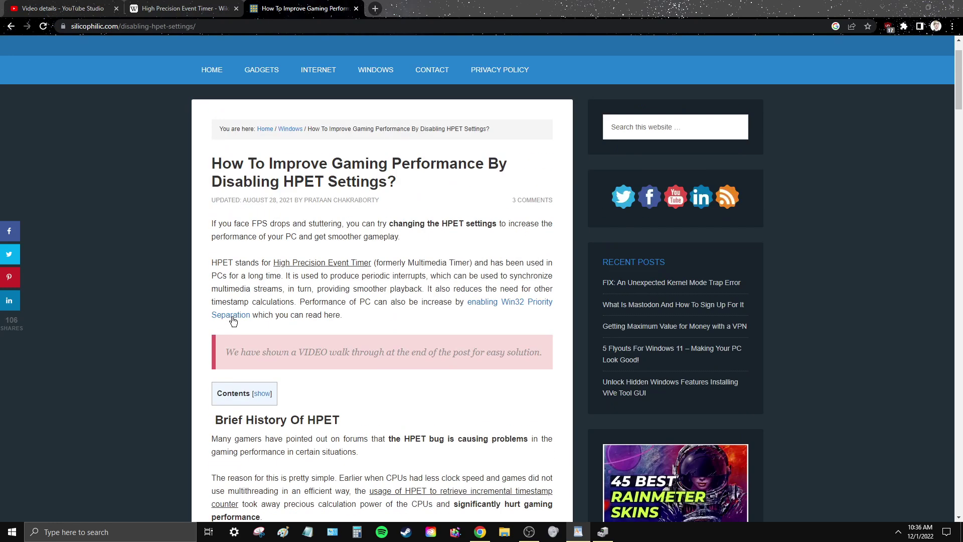
pyautogui.hotkey('ctrl', 'shift', 'Tab')
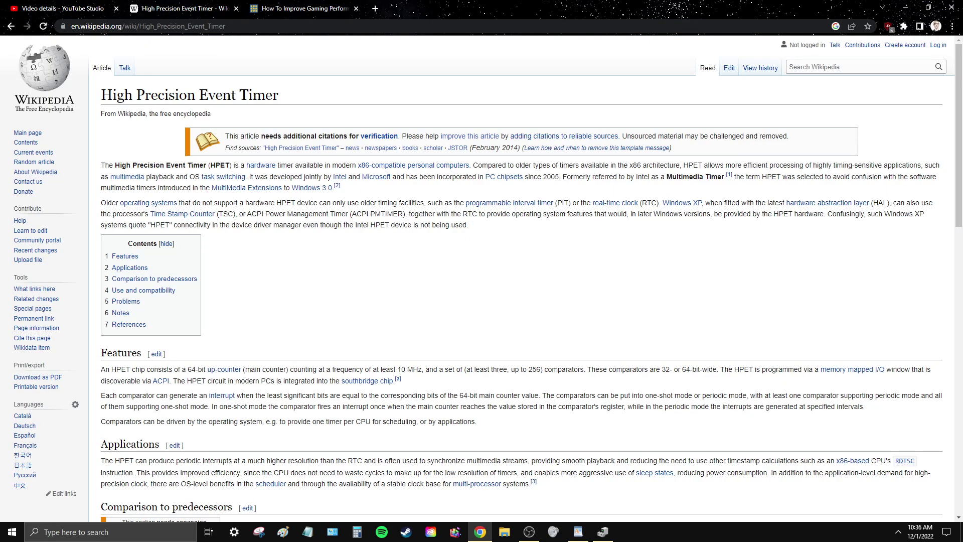
pyautogui.hotkey('alt', 'Tab')
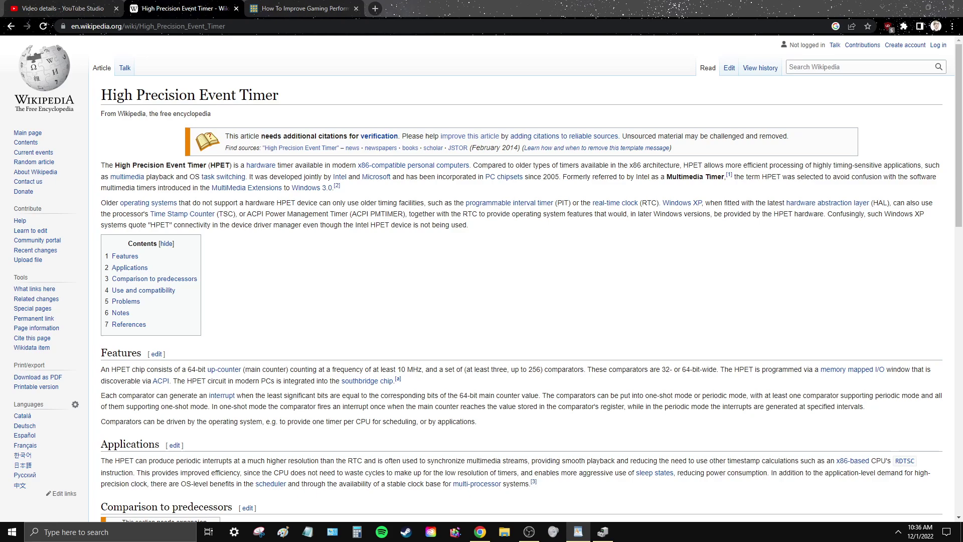
# Show the High precision event timer entry under System devices in Device Manager, and return to the HPET video's details in YouTube Studio.
pyautogui.click(603, 532)
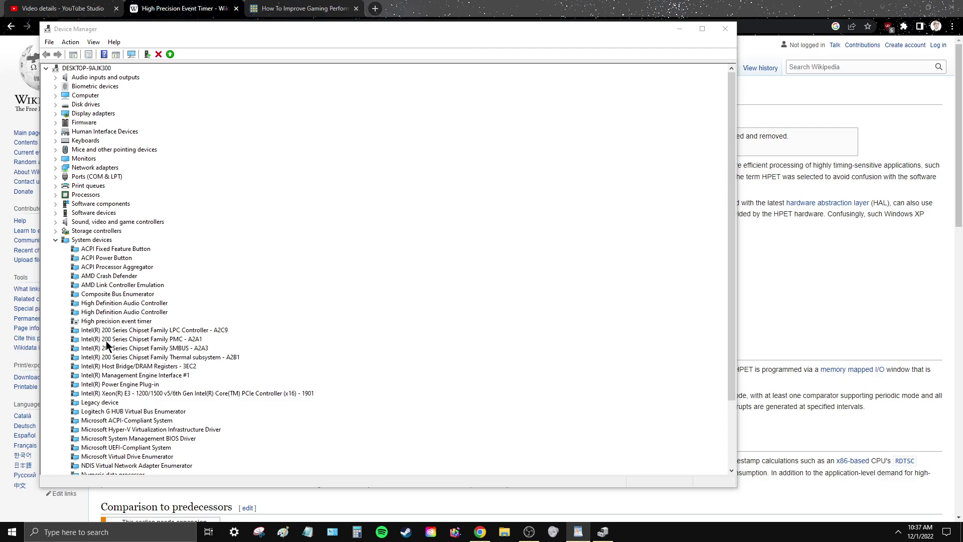
pyautogui.click(111, 322)
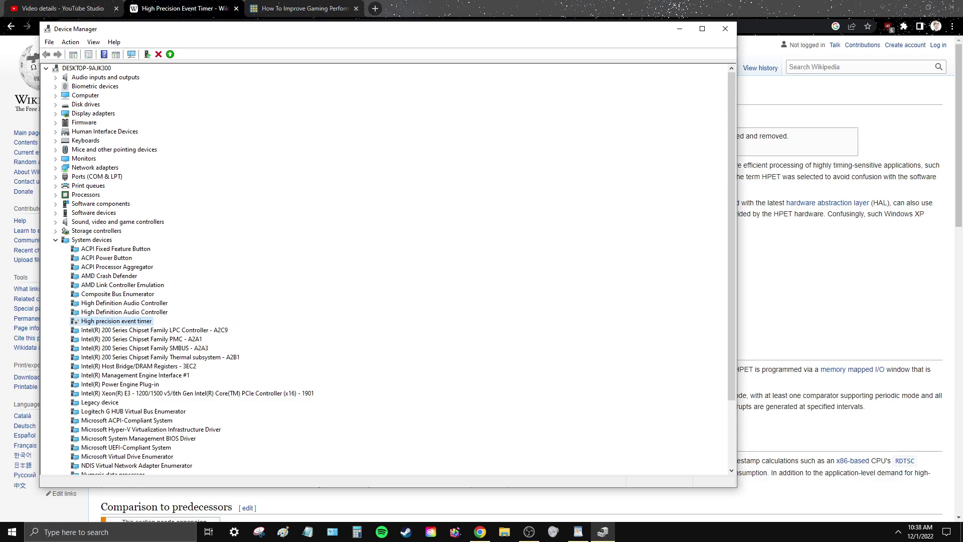
pyautogui.hotkey('alt', 'Tab')
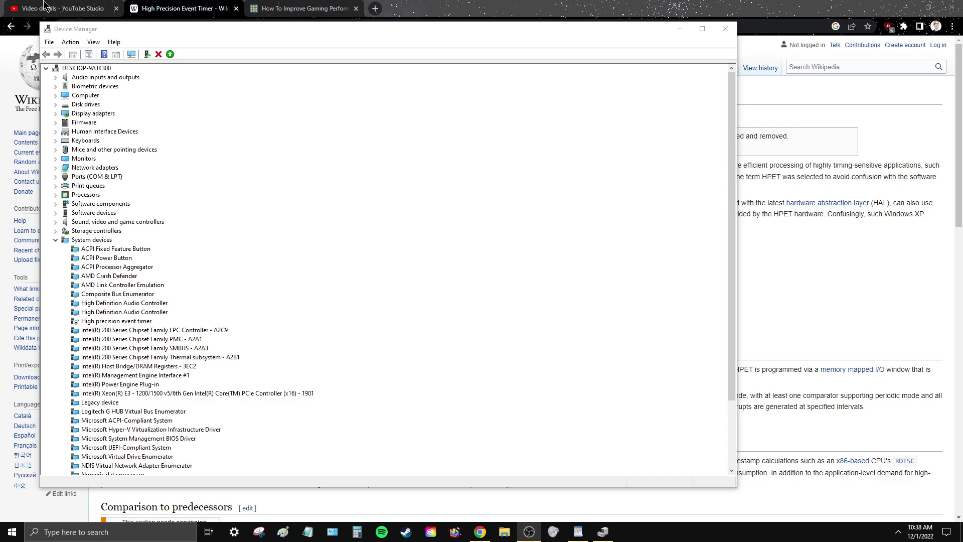
pyautogui.click(89, 10)
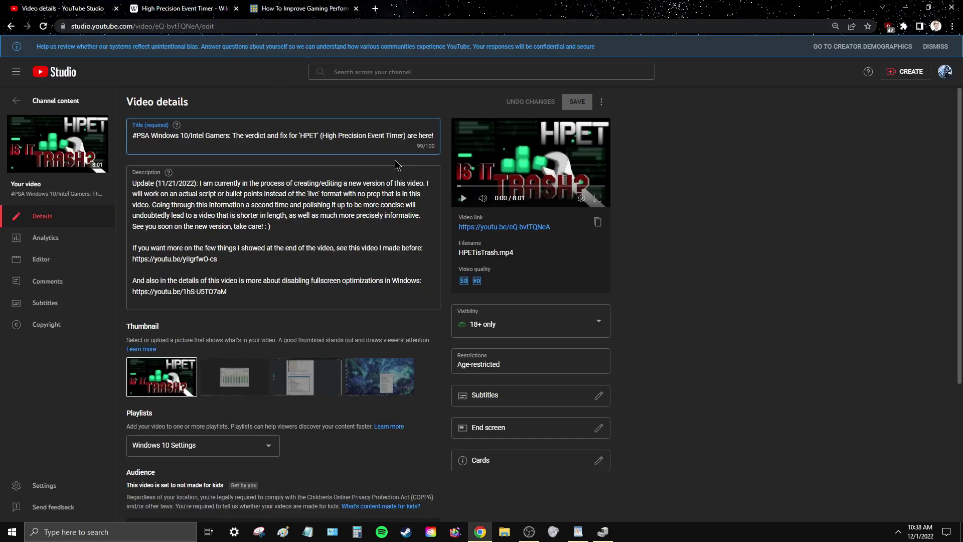